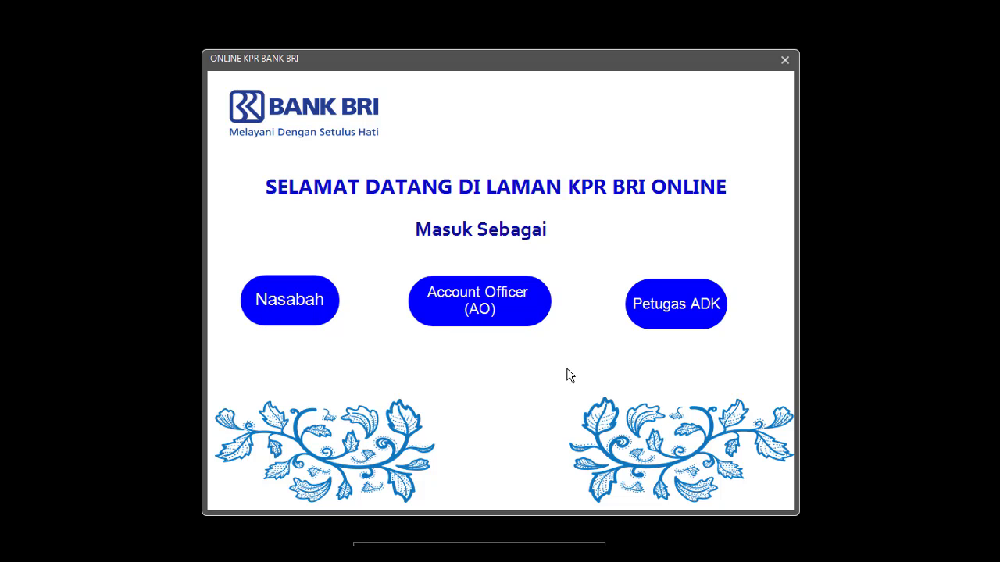
Step: Enter as a Nasabah customer to reach the Permohonan house-loan application page
left_click(382, 277)
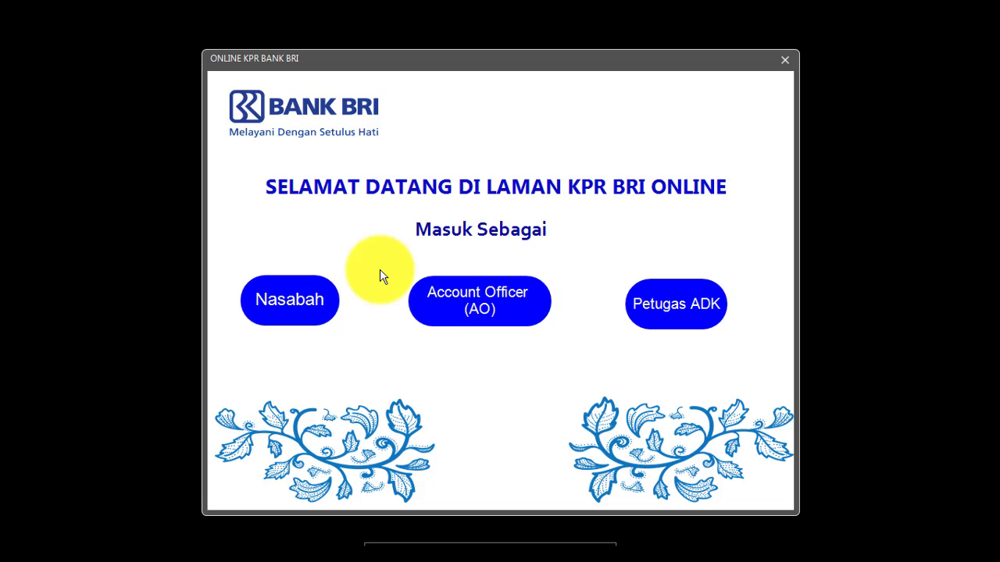
left_click(307, 312)
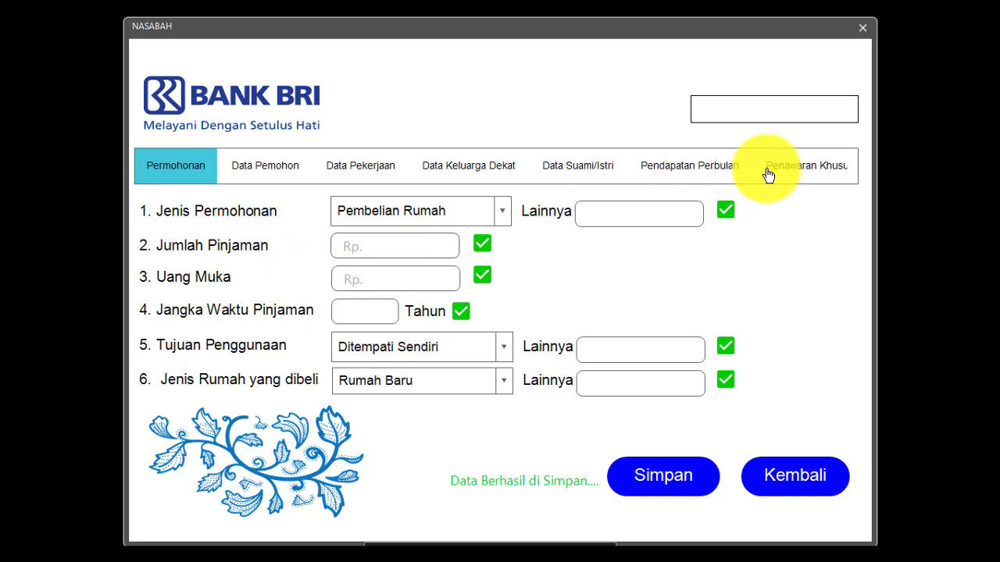
Step: Enter a Rp.5000000 loan, Rp.600000 down payment and a 2-year loan term
left_click(409, 249)
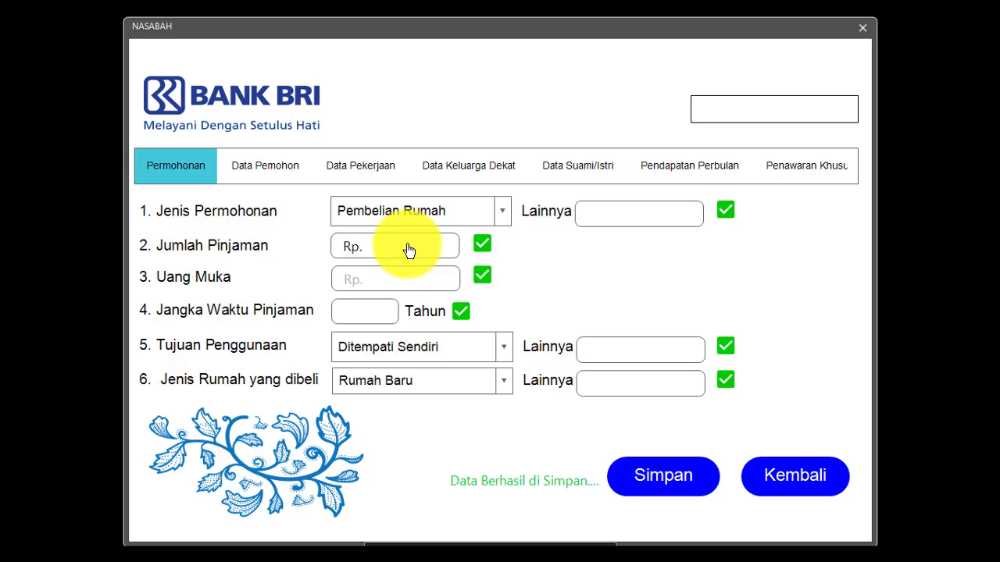
type("5")
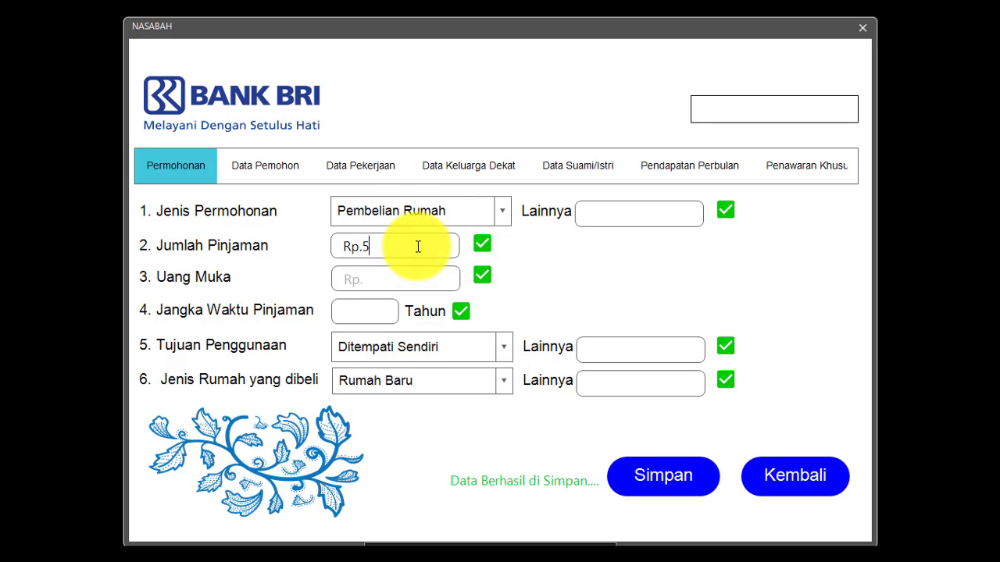
type("000000")
left_click(408, 279)
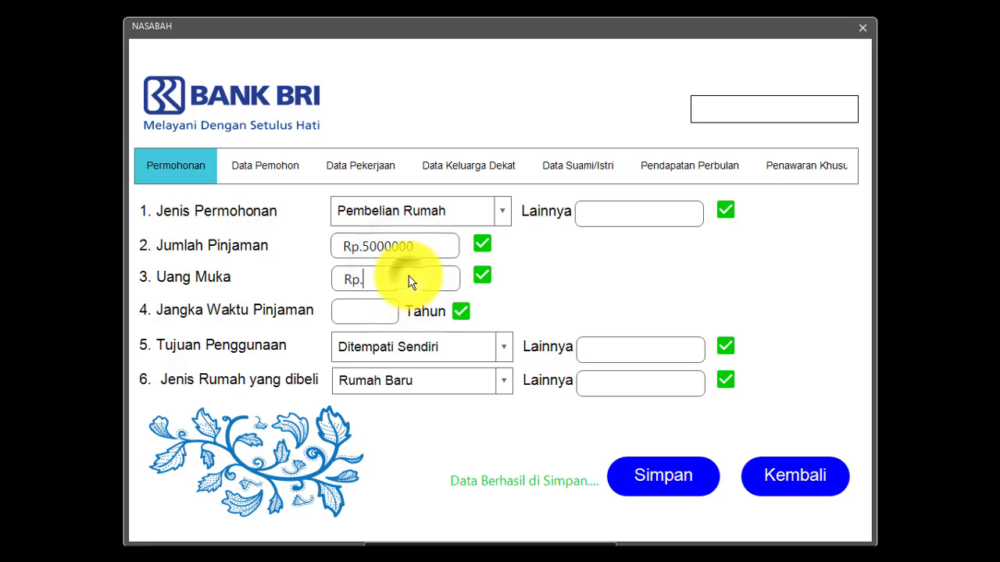
type("600000")
left_click(379, 312)
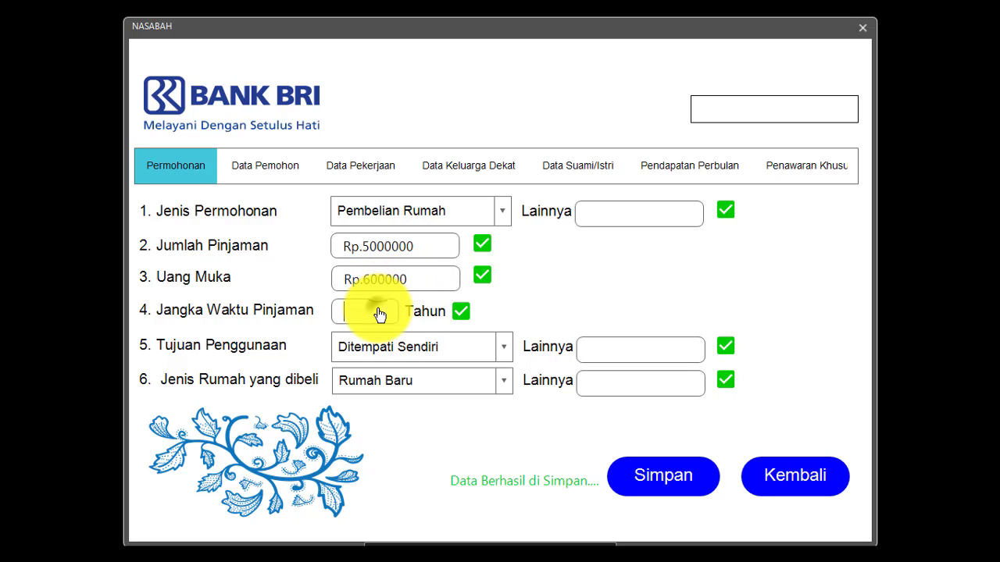
type("2")
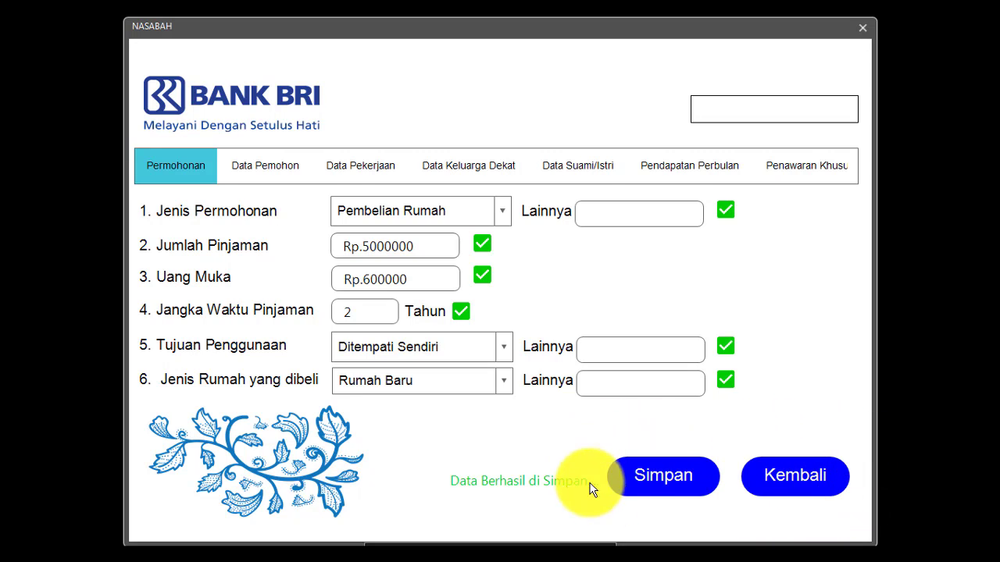
Step: Save the Permohonan page with Simpan to reach the Data Pemohon 1 form
left_click(653, 488)
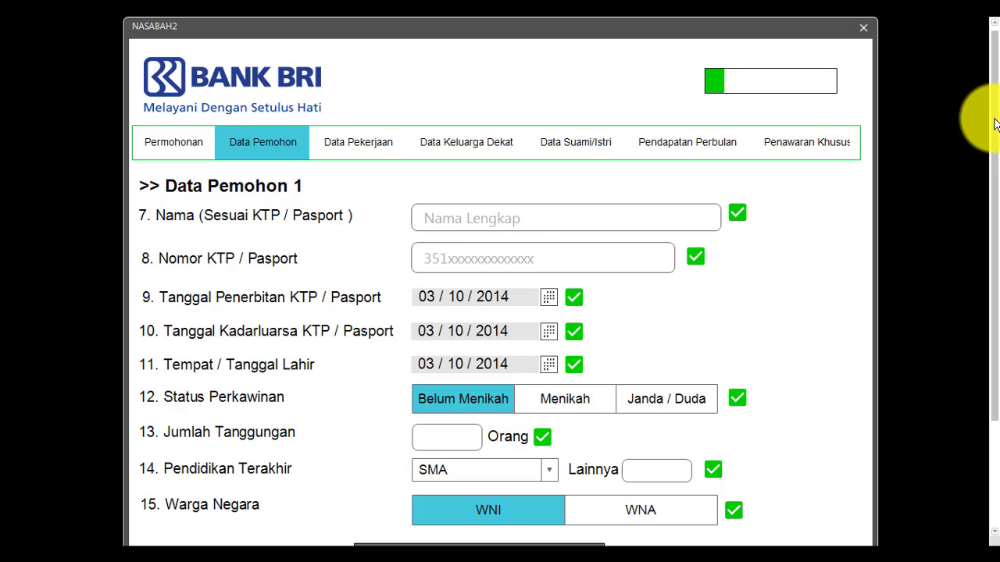
left_click_drag(994, 123, 982, 216)
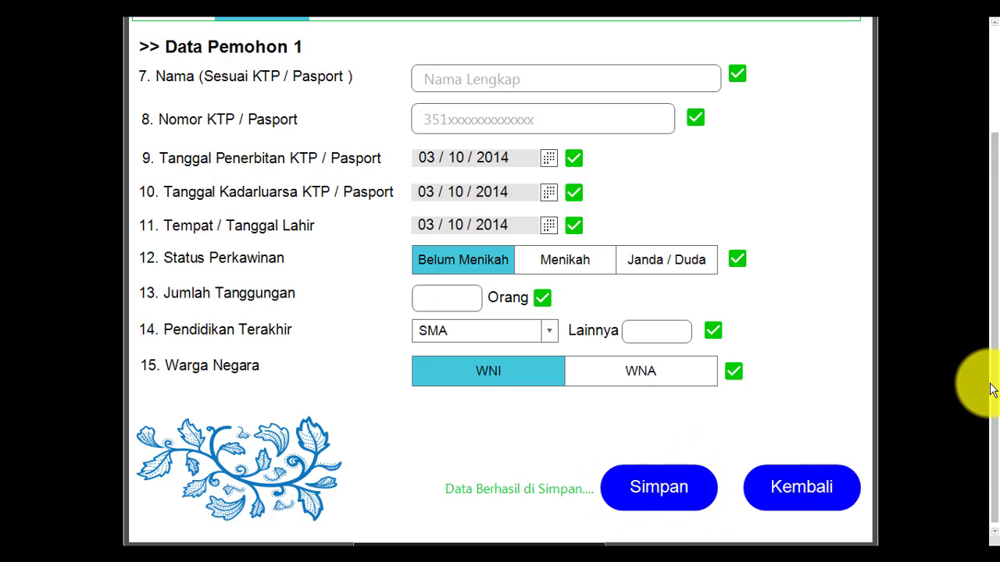
left_click_drag(994, 389, 862, 426)
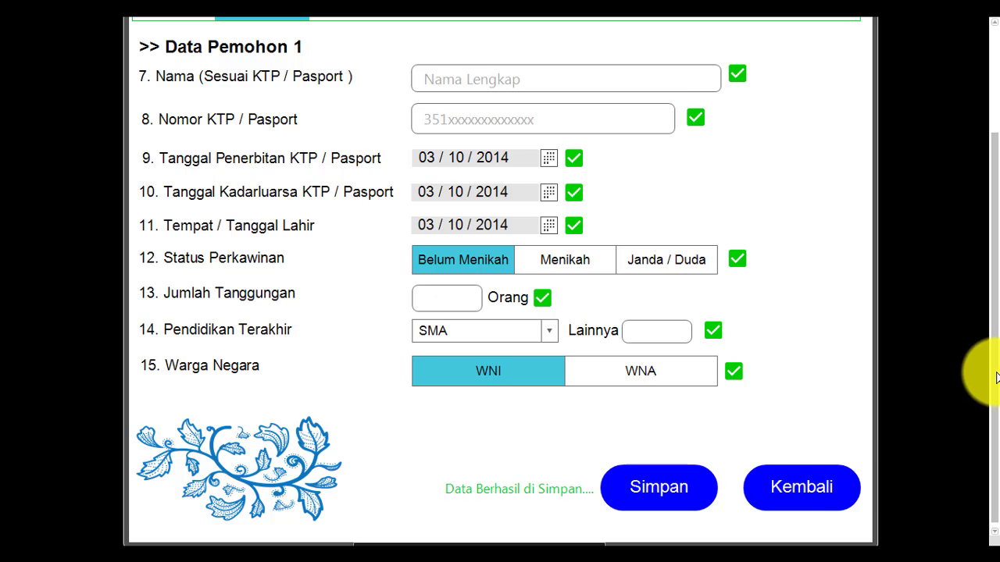
left_click_drag(990, 373, 989, 302)
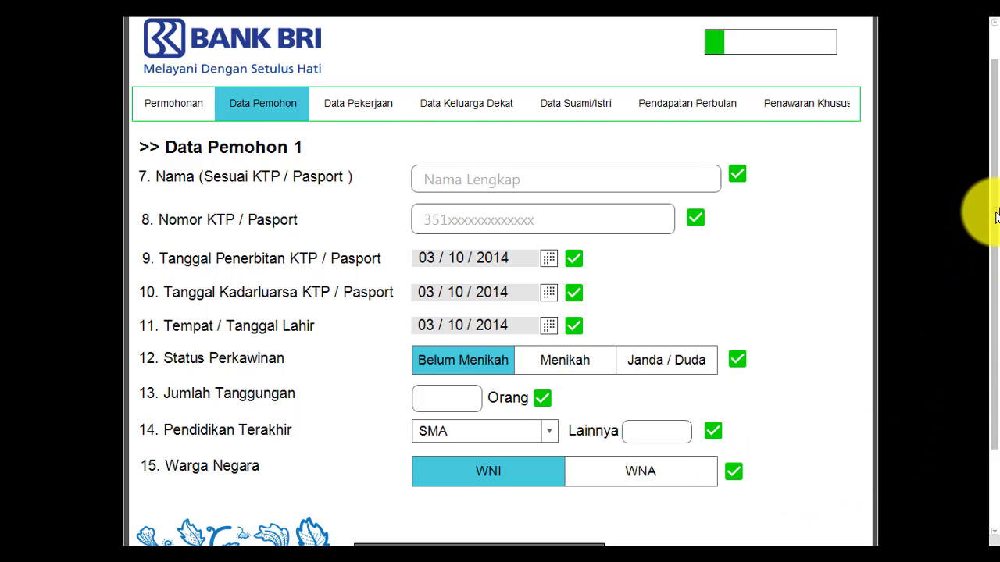
left_click_drag(996, 217, 983, 288)
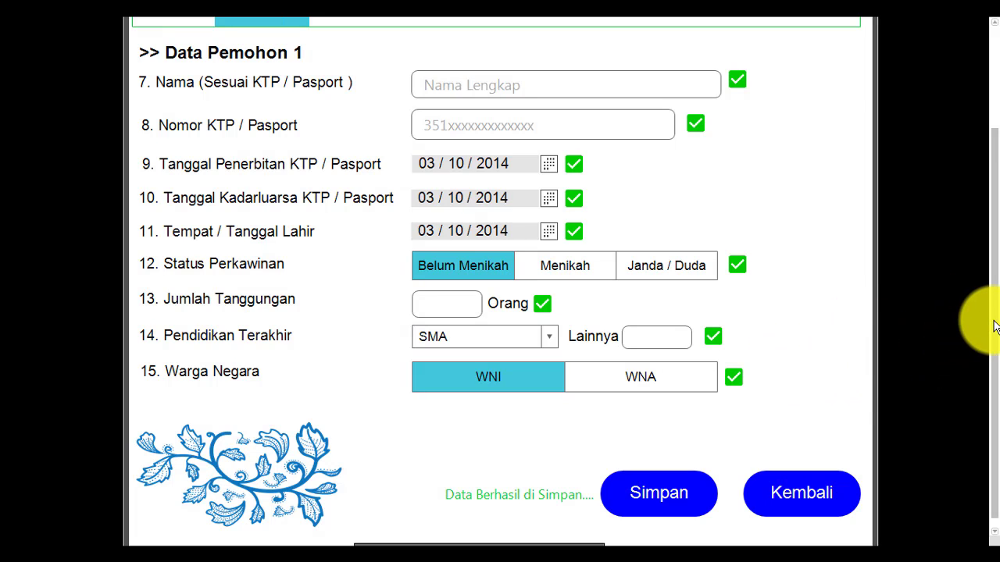
mouse_move(995, 326)
left_mouse_down()
mouse_move(995, 338)
mouse_move(993, 319)
left_mouse_up()
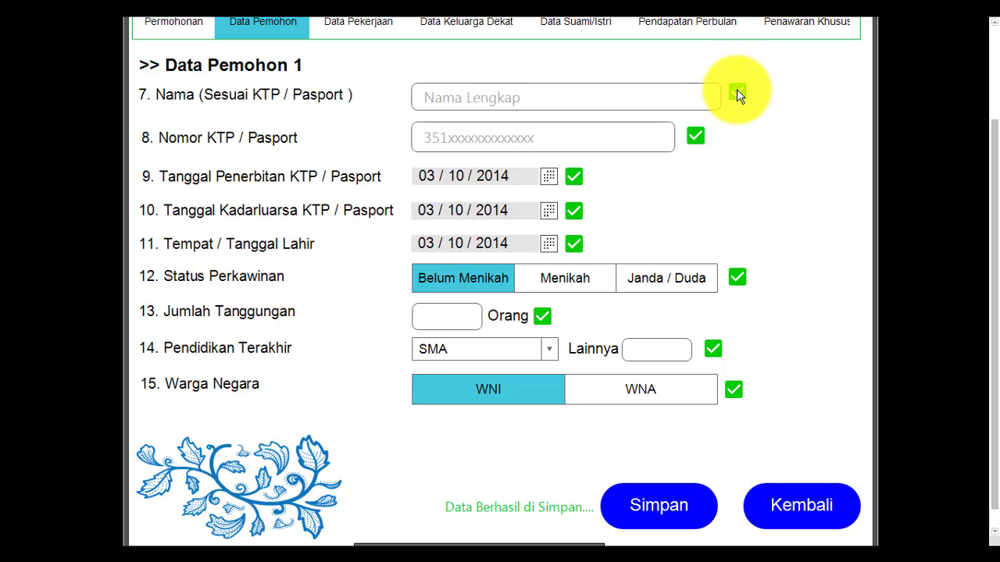
scroll(997, 215, "up", 1)
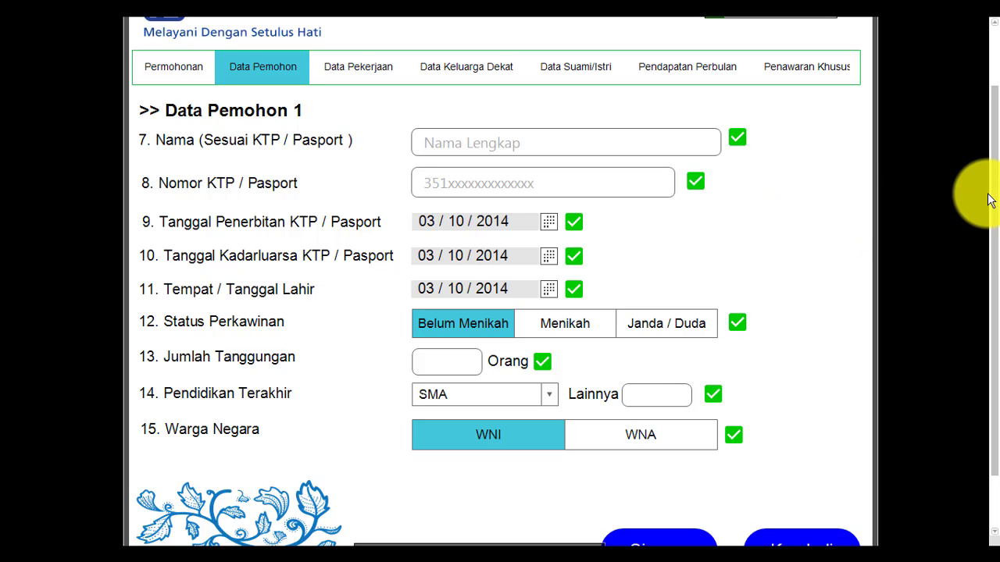
left_click_drag(994, 201, 985, 258)
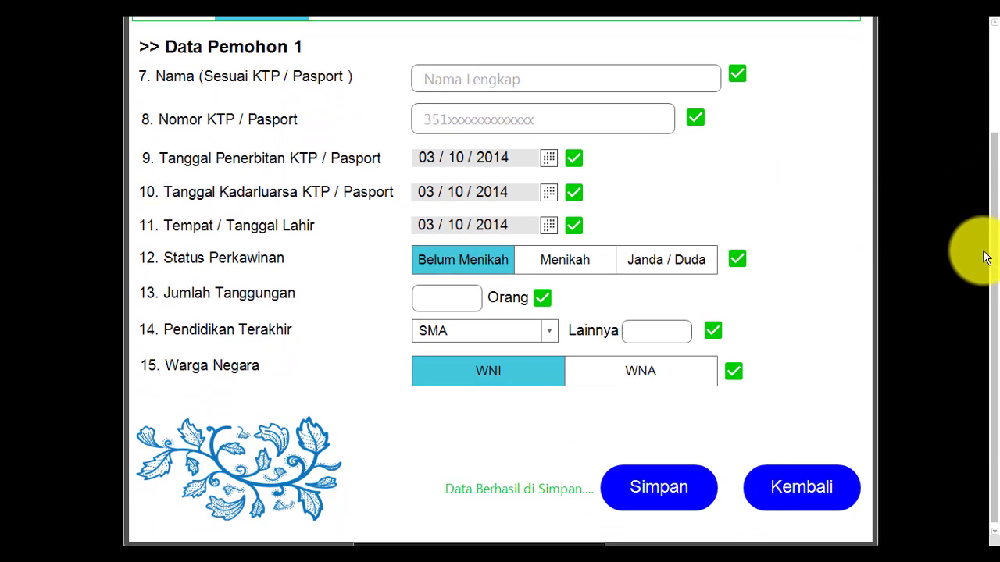
Step: Save Data Pemohon 1, then scroll through the Data Pemohon 2 form
left_click(678, 483)
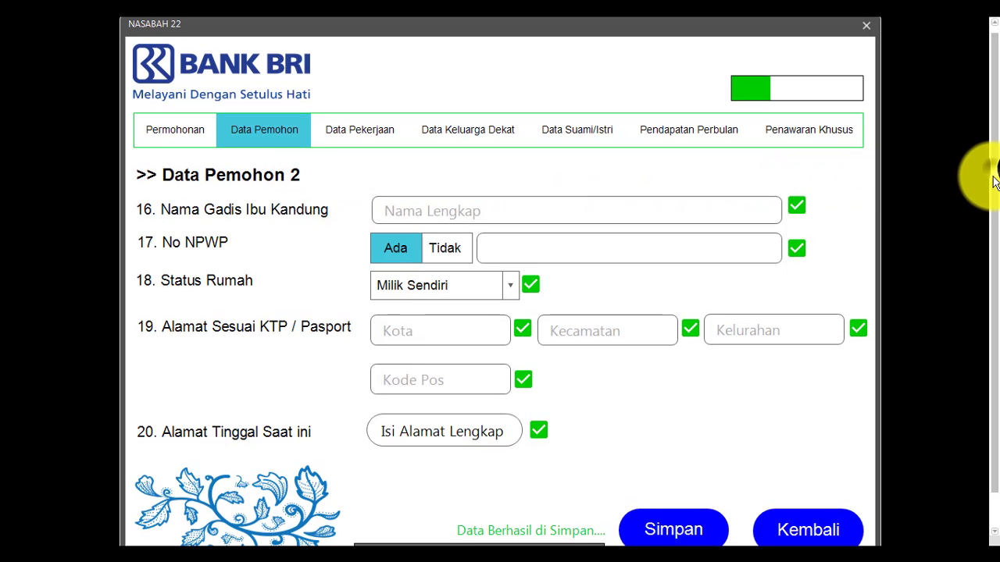
scroll(989, 195, "down", 2)
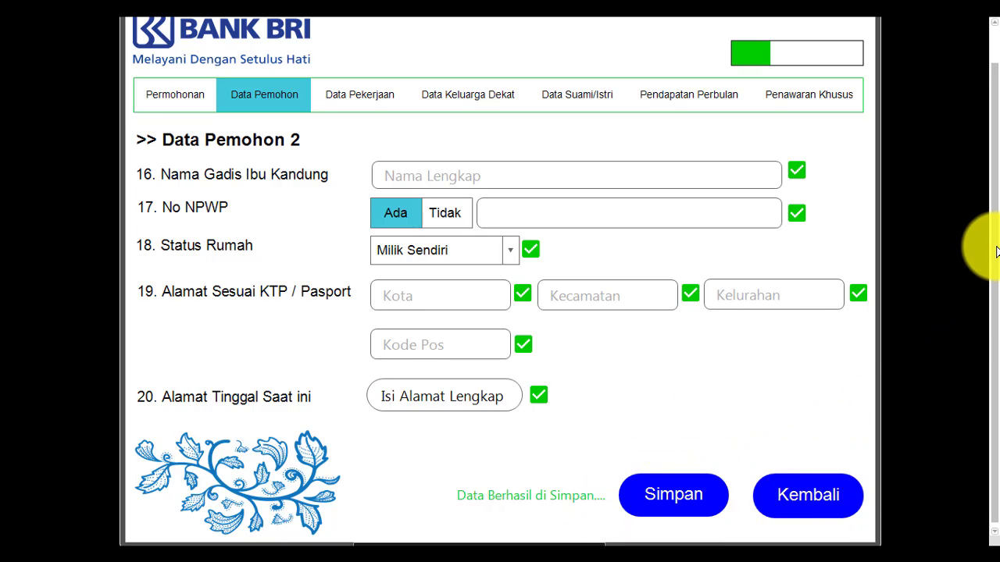
scroll(983, 227, "up", 1)
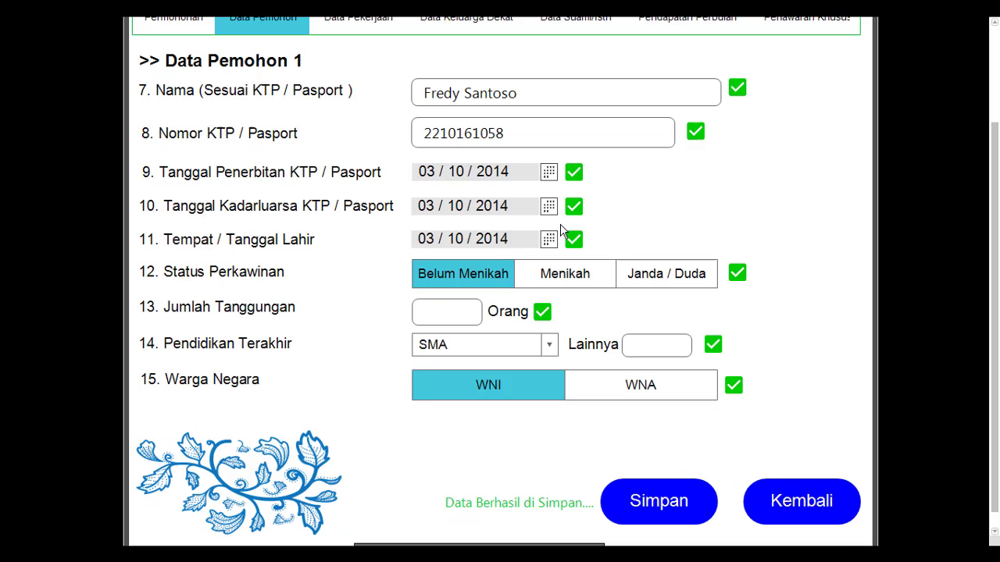
Step: Mark no NPWP and fill the addresses: Samarinda, Simpang Tiga, Kelurahan Simpang, postal code 89903, phone
left_click(515, 273)
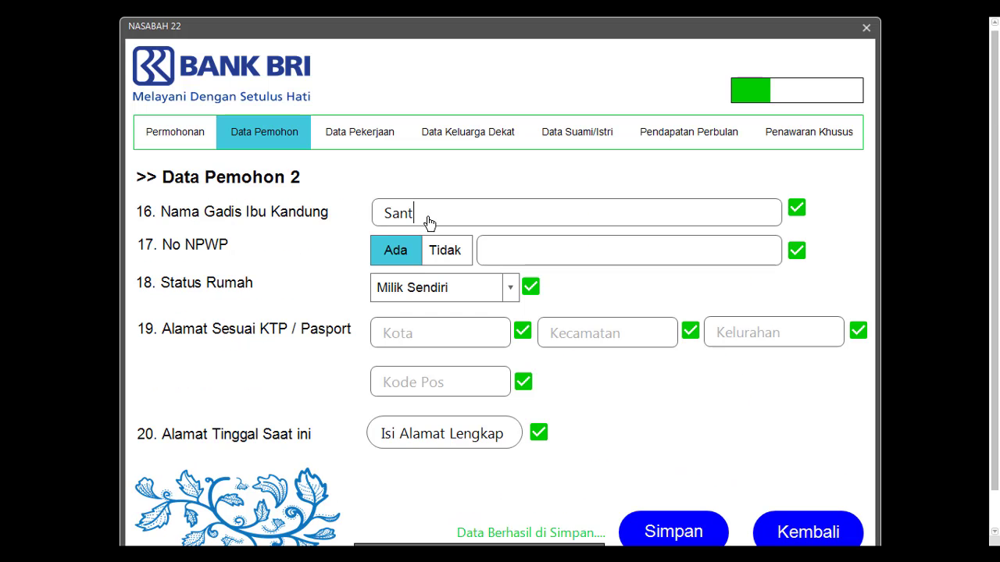
type("i")
left_click(444, 250)
left_click(439, 332)
type("Samarinda")
left_click(598, 340)
type("Simpang Tiga")
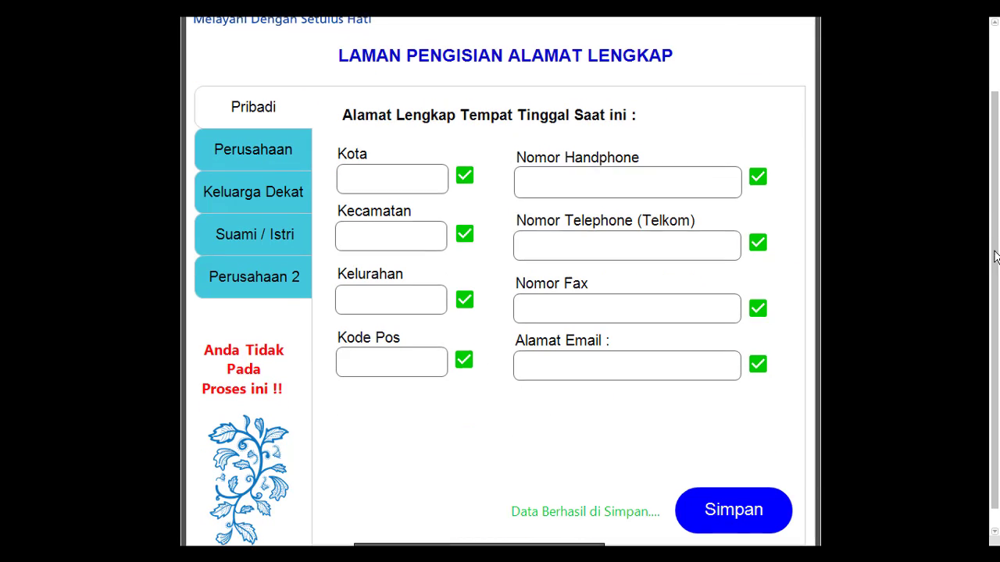
type("089914123")
left_click(391, 297)
type("Simpang")
left_click(391, 360)
type("89903")
left_click(569, 364)
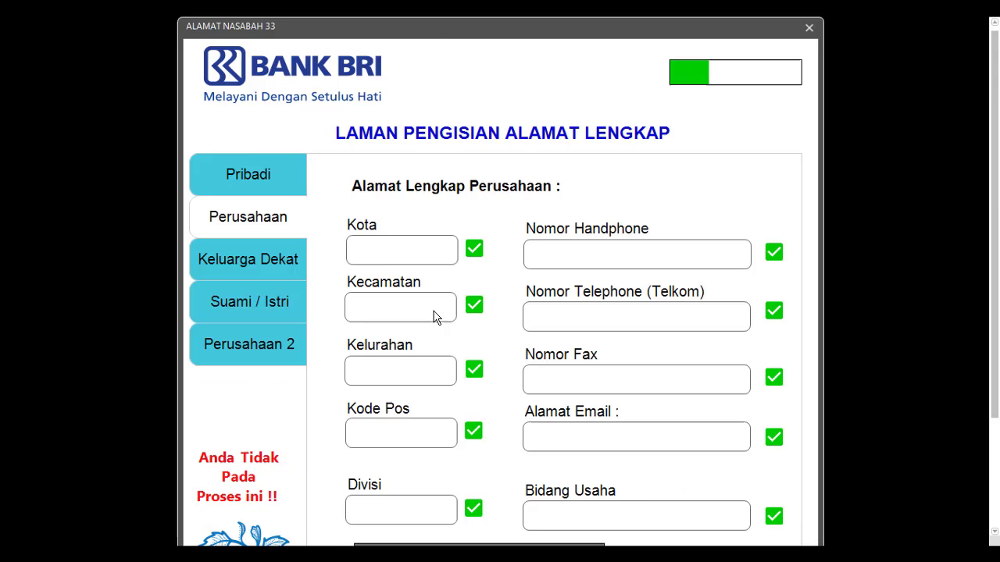
Step: Fill the company address with Manado, 1023012, Manado and Floridina
scroll(435, 316, "down", 3)
left_click(389, 106)
type("Manado")
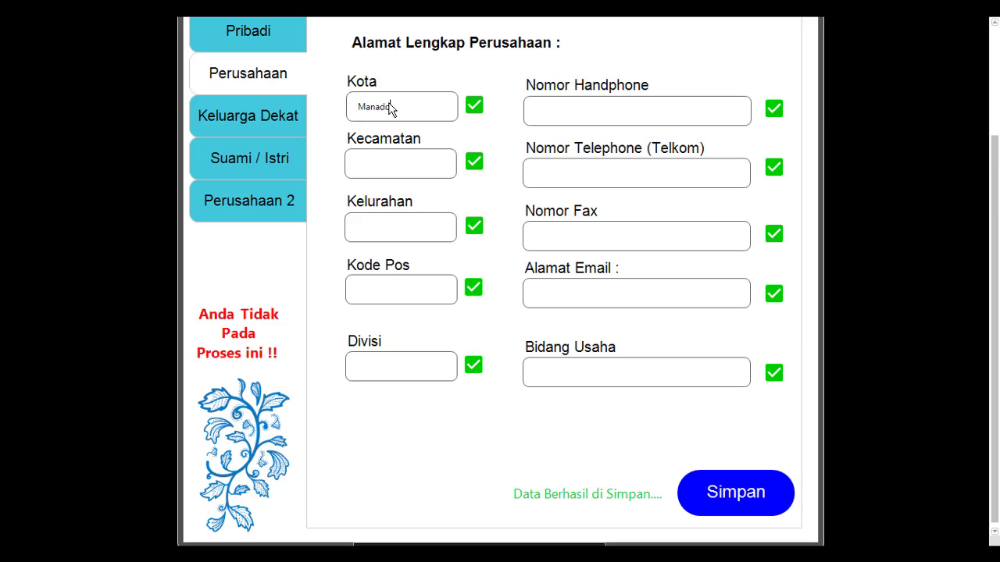
left_click(582, 111)
type("1023012")
left_click(399, 164)
type("Manado")
left_click(400, 227)
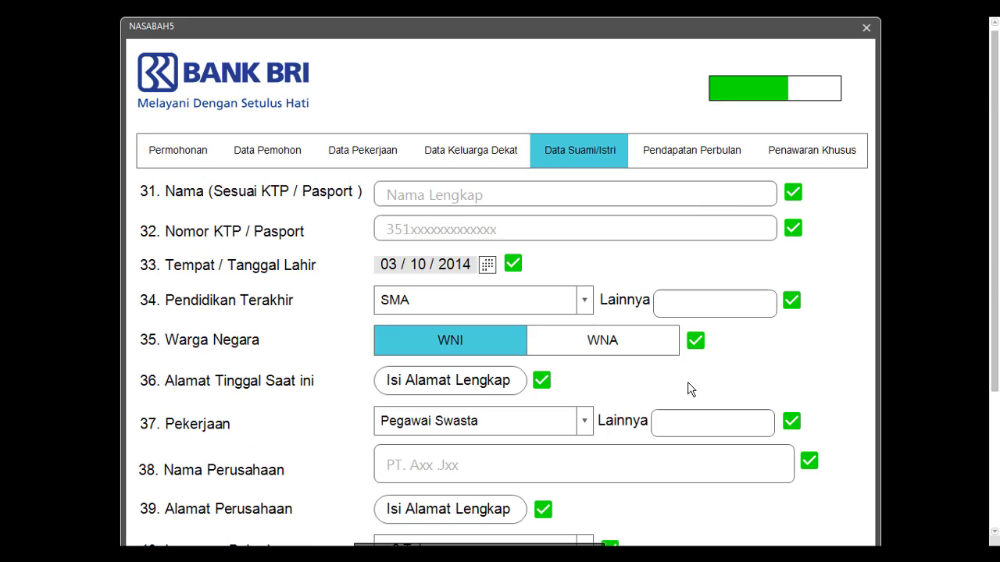
type("Floridina")
Step: Enter the spouse's KTP number and the spouse address city Manado
left_click(460, 227)
type("2212312313")
left_click(450, 380)
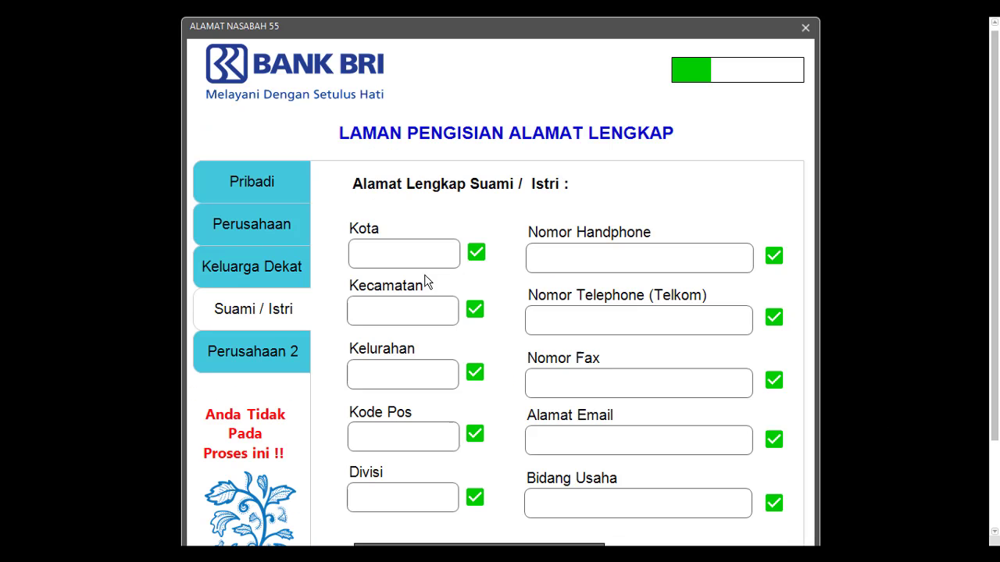
left_click(407, 255)
type("Manado")
left_click(404, 312)
Step: Fill the second company address with Manado and 21323, then save it
type("Manado")
left_click(414, 245)
type("Manado")
left_click(414, 310)
type("Manado")
left_click(414, 371)
type("21323")
left_click(414, 432)
Step: Enter monthly income amounts 7000000 and 3000000 with net income 13000000
type("admin")
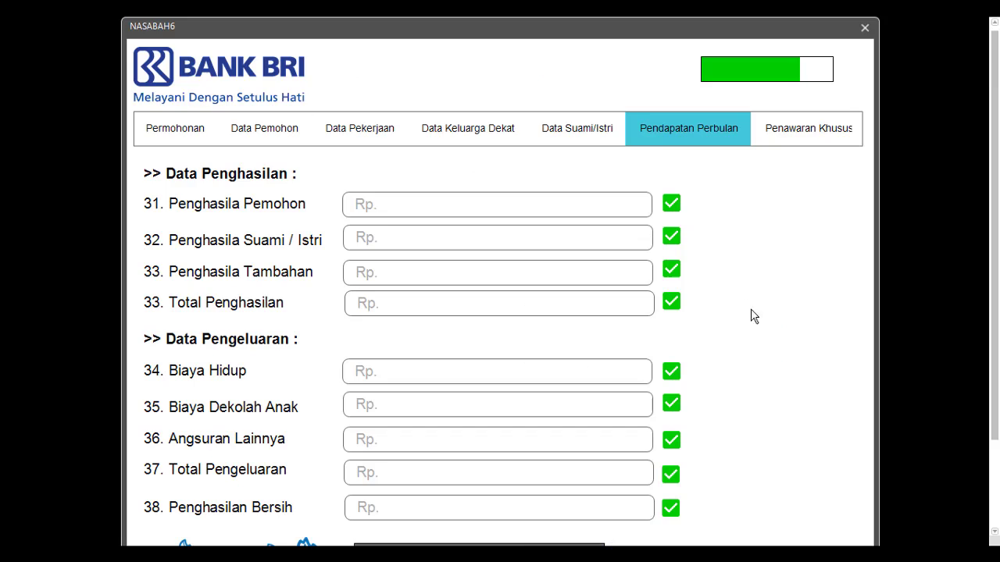
type("13000000")
left_click(462, 371)
type("5")
key("BackSpace")
type("7000000")
left_click(461, 404)
type("3000000")
left_click(460, 440)
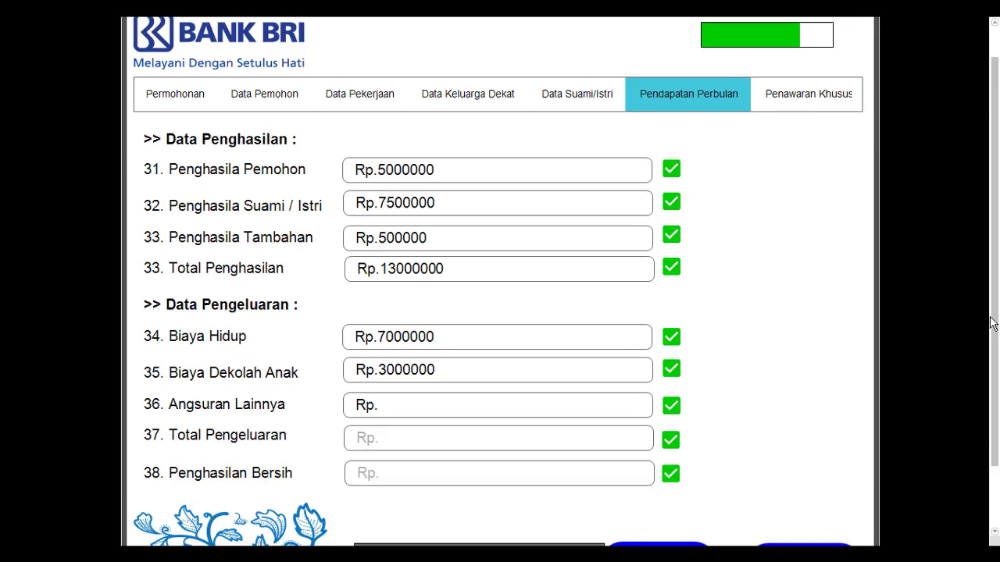
left_click(461, 400)
type("130000000")
Step: Save the income page, choose Ya for Penawaran Khusus and finish the application
left_click(630, 491)
left_click(519, 246)
left_click(651, 432)
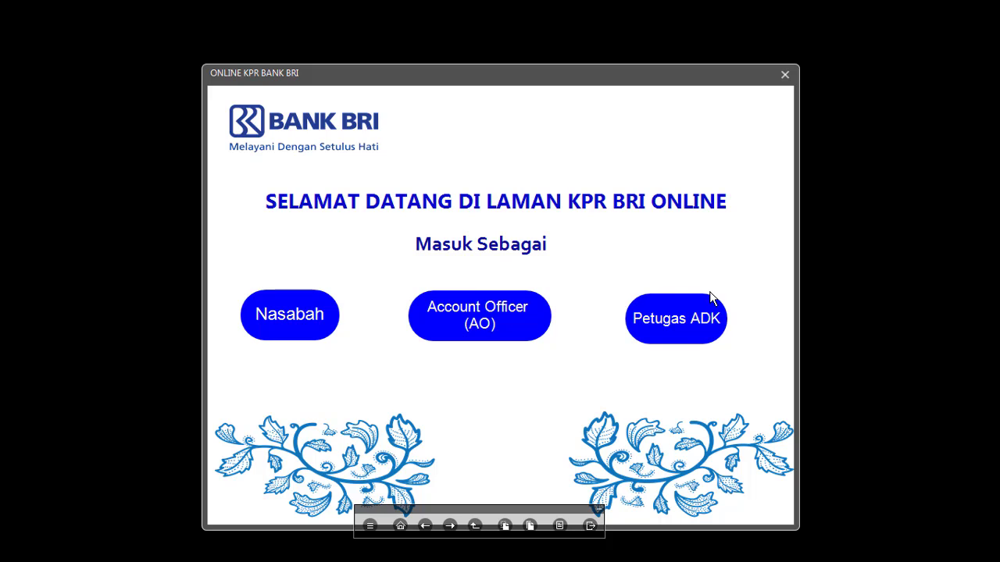
Step: Sign in as Account Officer (AO) to open the AO1 Referensi Bank form
left_click(465, 322)
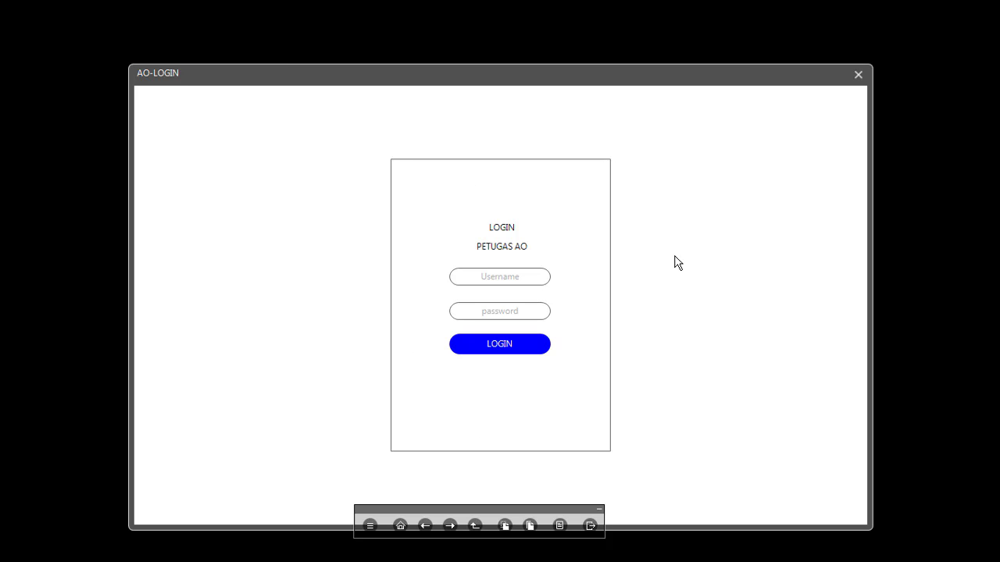
left_click(529, 345)
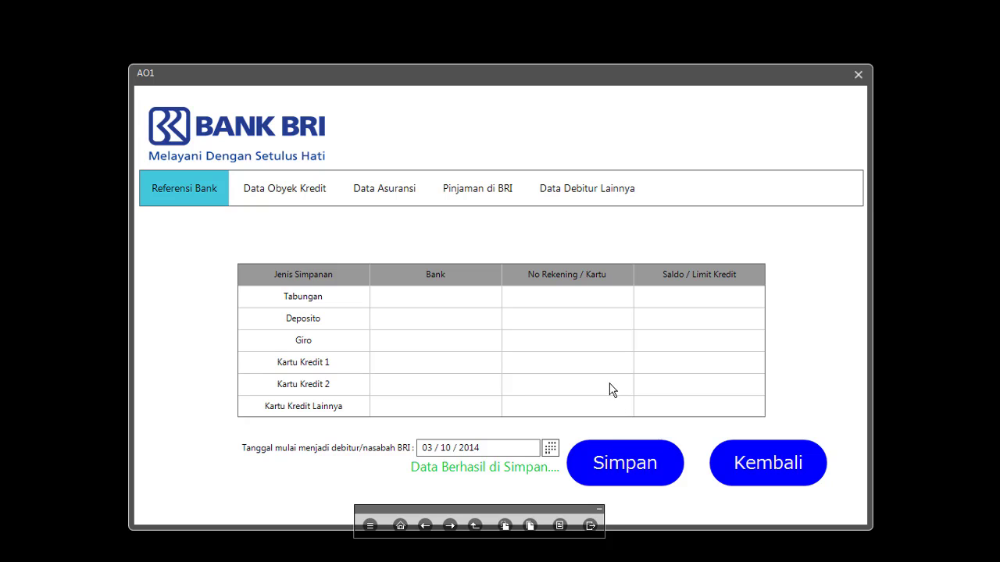
Step: Fill the Data Obyek Kredit fields with 1231231 and 31231231
left_click(284, 188)
left_click(349, 274)
type("1231231")
left_click(348, 305)
type("31231231")
left_click(388, 188)
left_click(336, 245)
type("1231")
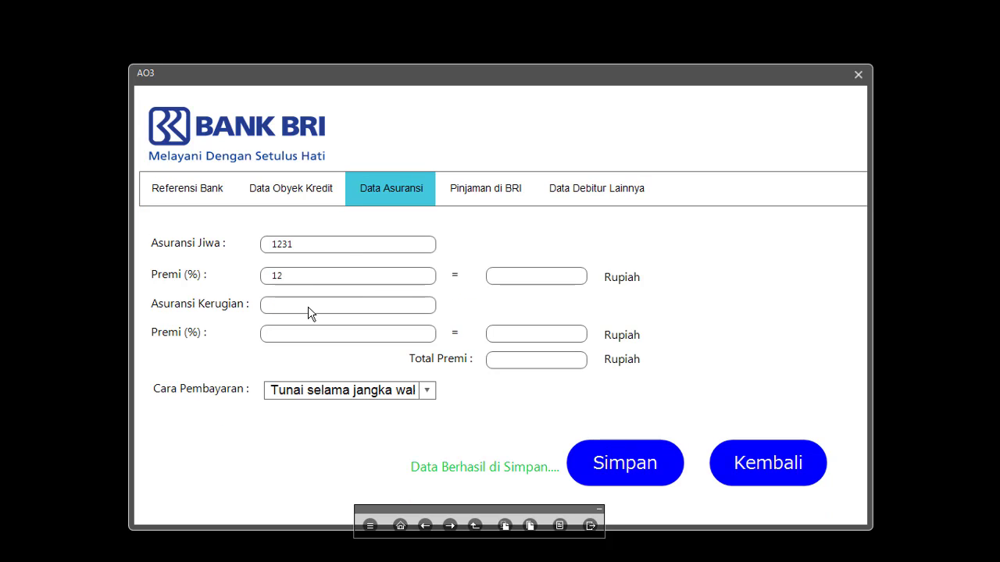
left_click(308, 307)
type("1000000120000")
left_click(521, 333)
Step: Record a 2000000 BRI loan and its loan ceiling on Pinjaman di BRI
left_click(411, 391)
left_click(486, 189)
type("2000000")
left_click(426, 345)
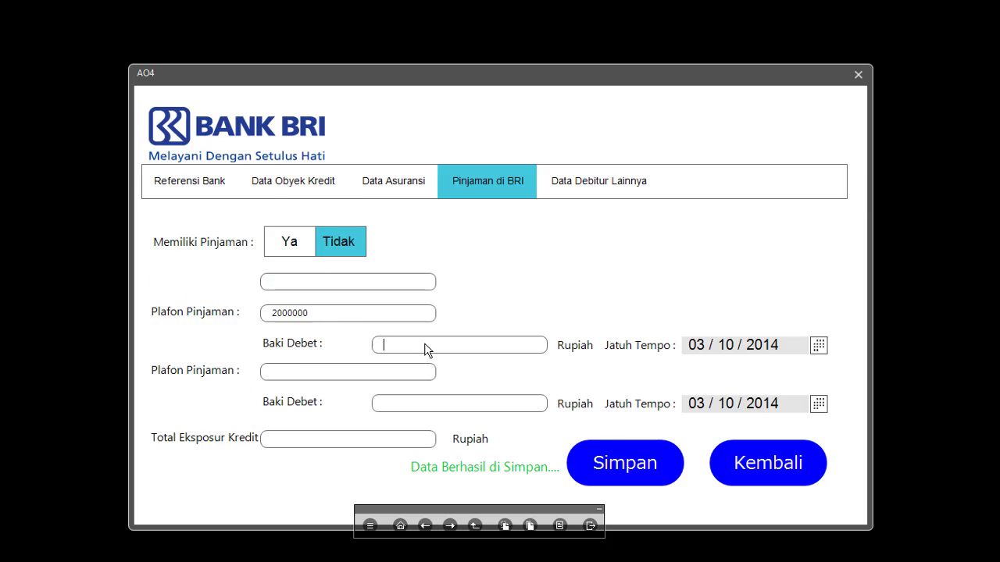
Step: Fill Data Debitur Lainnya with S1, Lunas and 123, then save and return
left_click(599, 181)
left_click(403, 244)
type("S1")
left_click(378, 275)
type("Lunas")
left_click(377, 305)
type("123")
left_click(617, 466)
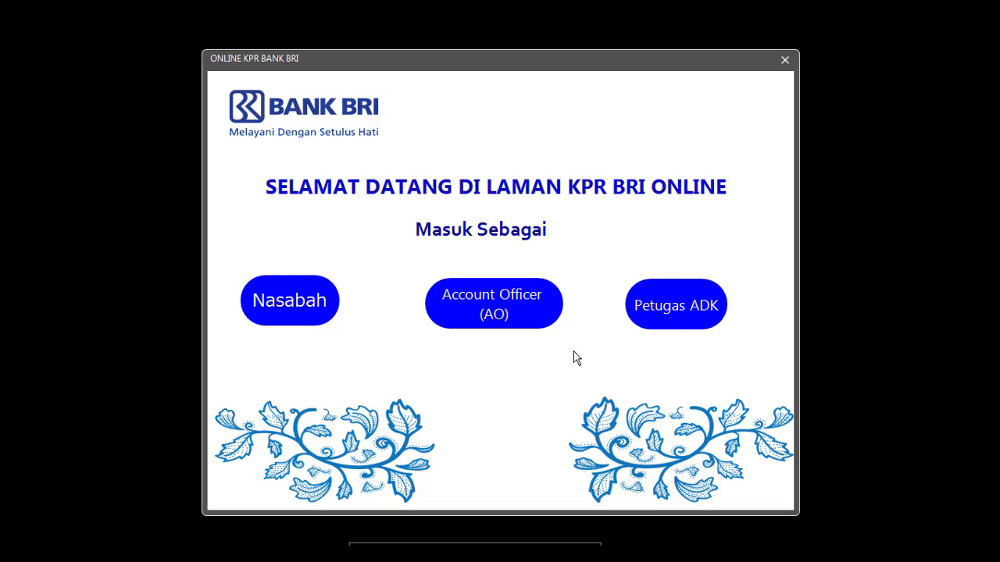
Step: Log in as ADK officer and enter the initial and final credit agreement numbers
left_click(670, 317)
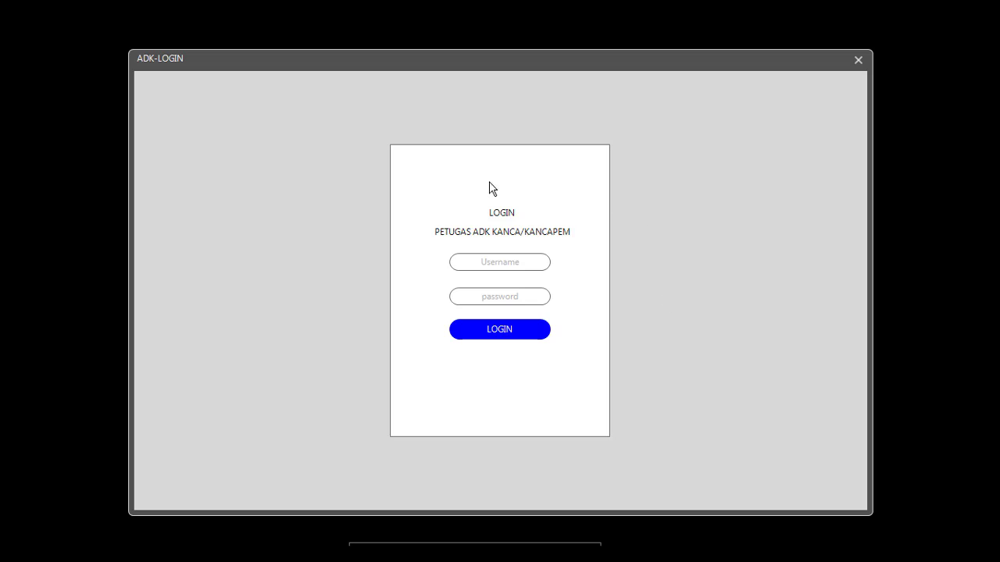
left_click(507, 326)
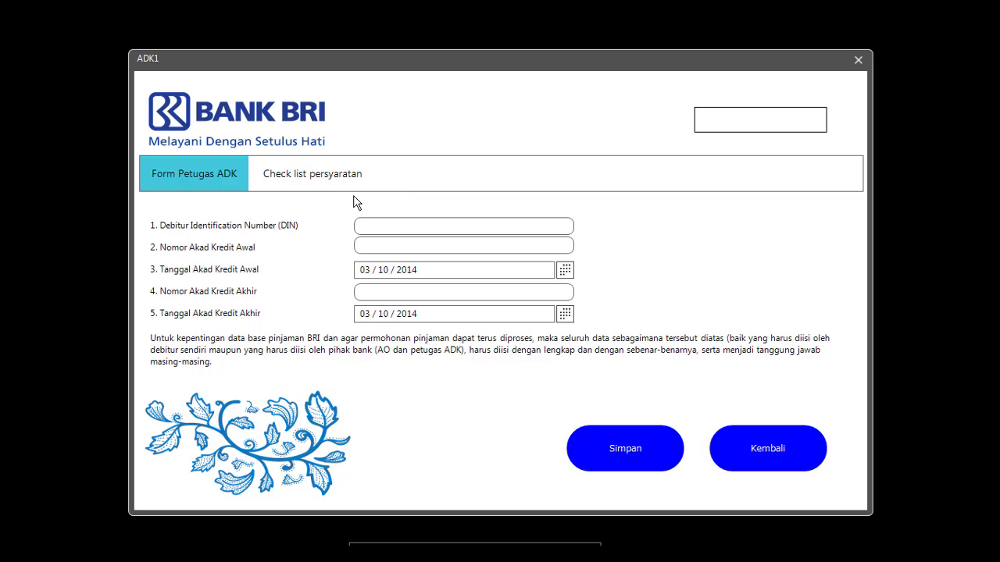
left_click(402, 246)
type("1232131")
left_click(395, 292)
type("123342")
Step: Save form ADK1 and step through the checklist rows down to the utility bill requirement
left_click(614, 444)
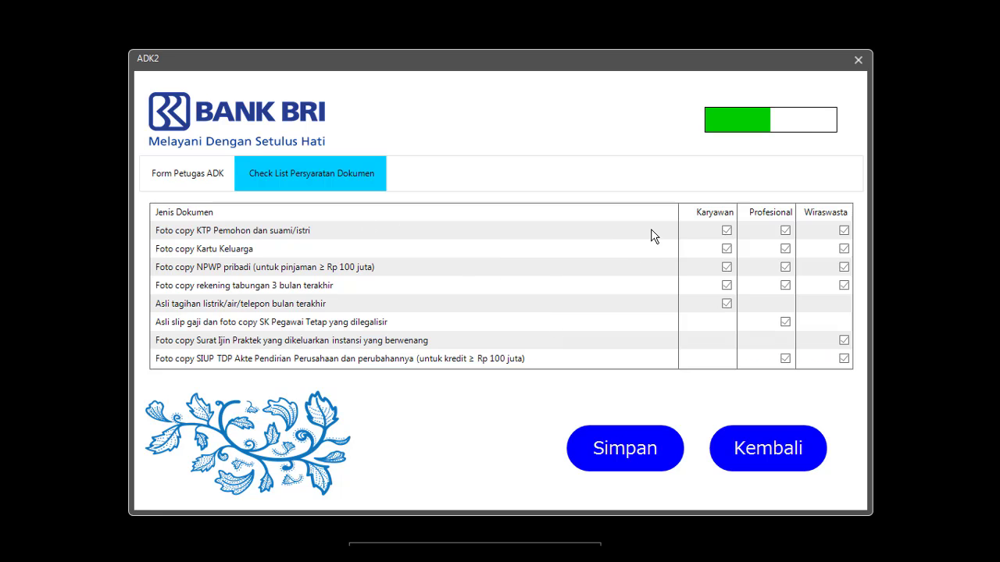
left_click(723, 228)
left_click(726, 249)
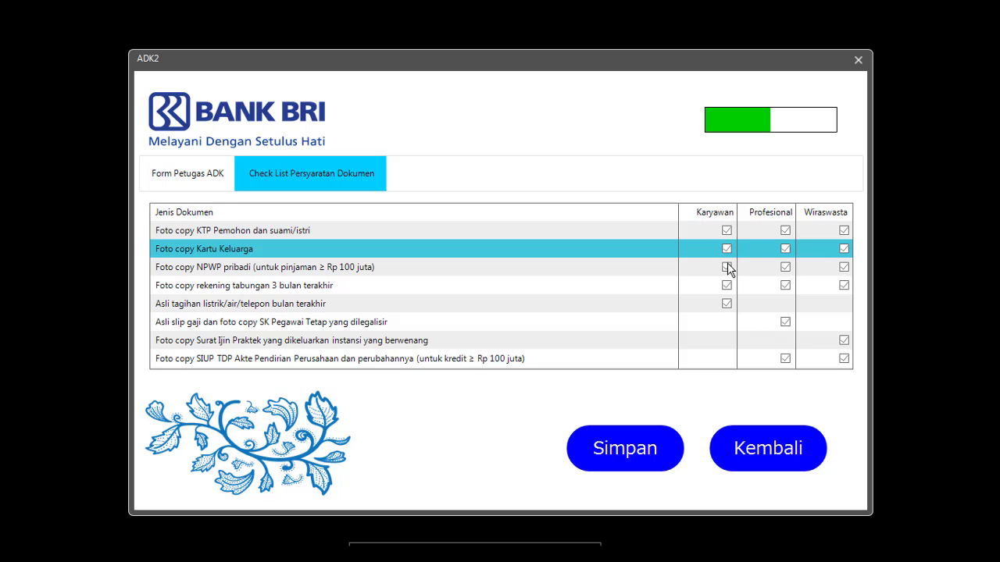
left_click(727, 267)
left_click(726, 285)
left_click(725, 300)
left_click(725, 300)
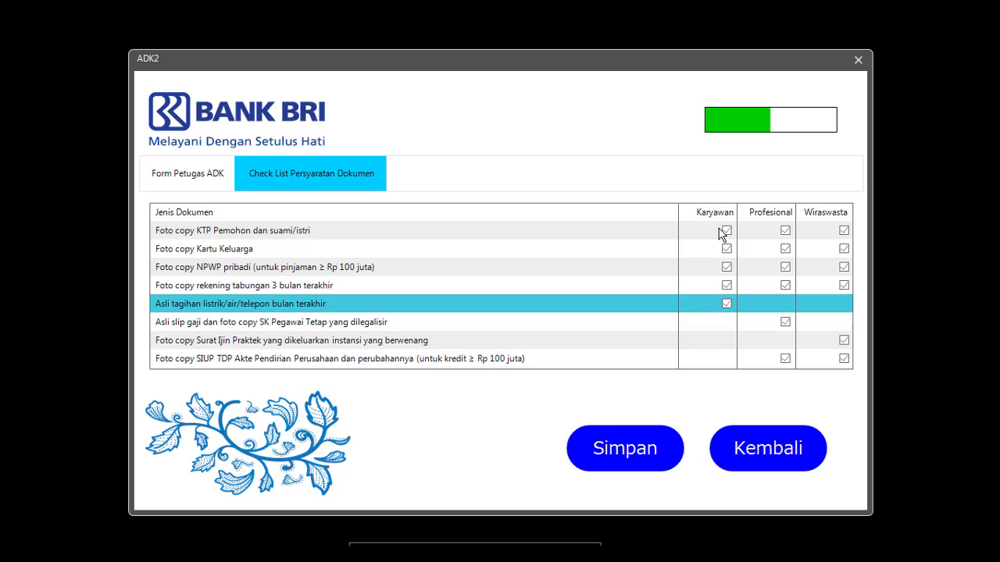
Step: Go back up the checklist, selecting the KTP photocopy, Kartu Keluarga and NPWP rows
left_click(658, 322)
left_click(659, 285)
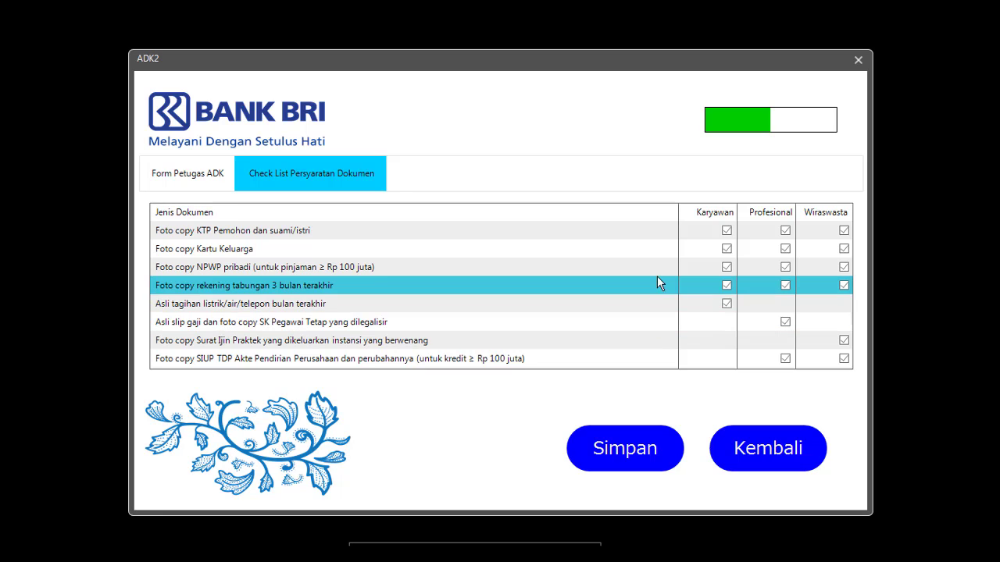
left_click(660, 268)
left_click(657, 231)
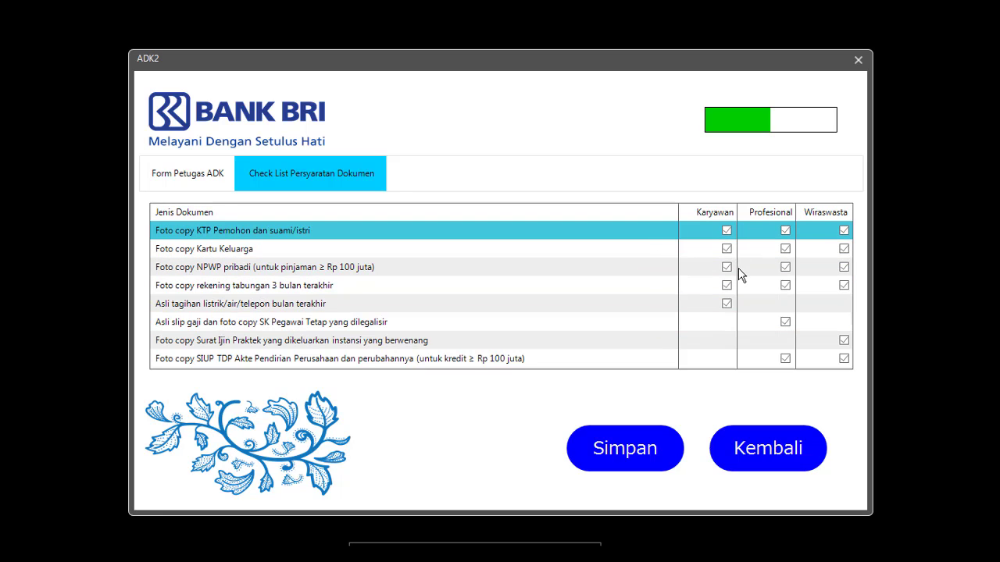
left_click(809, 250)
left_click(777, 269)
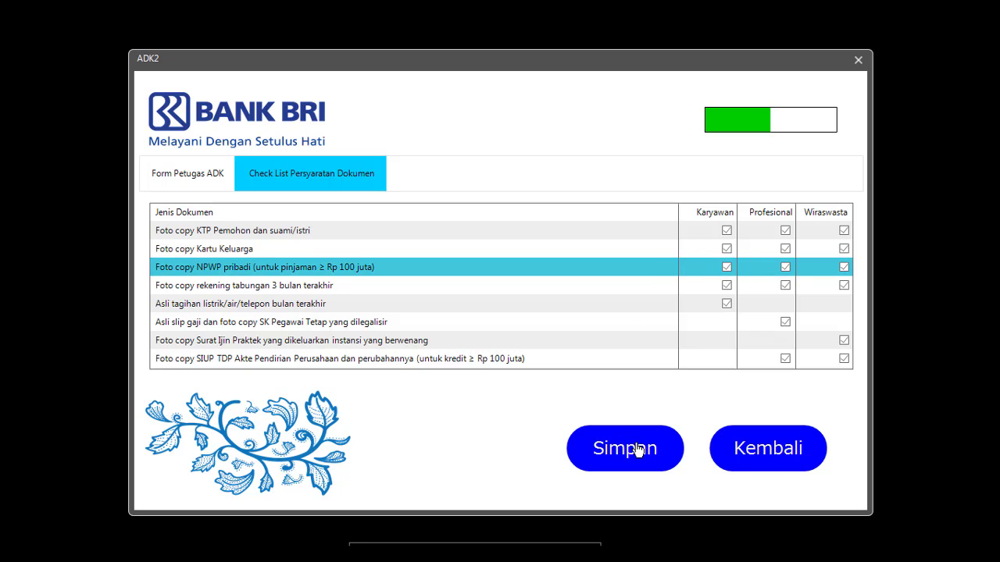
Step: Save the ADK2 document requirements checklist, then go back from the thank-you page to the welcome screen
left_click(621, 428)
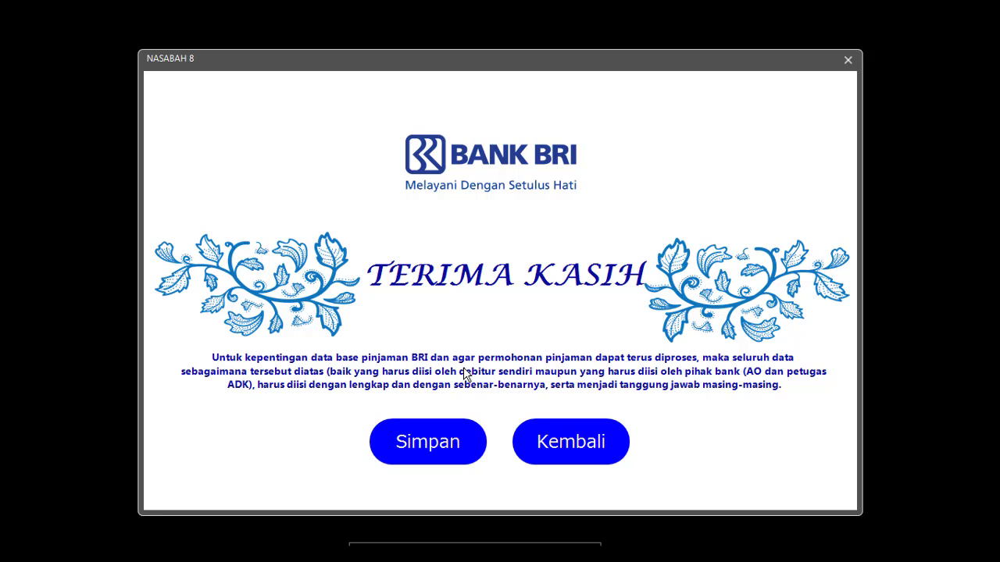
left_click(437, 434)
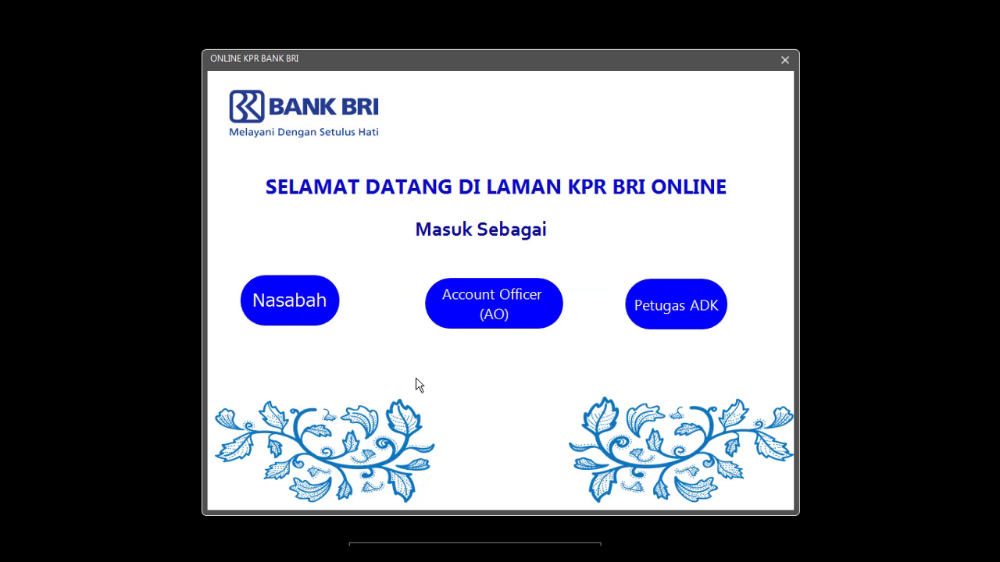